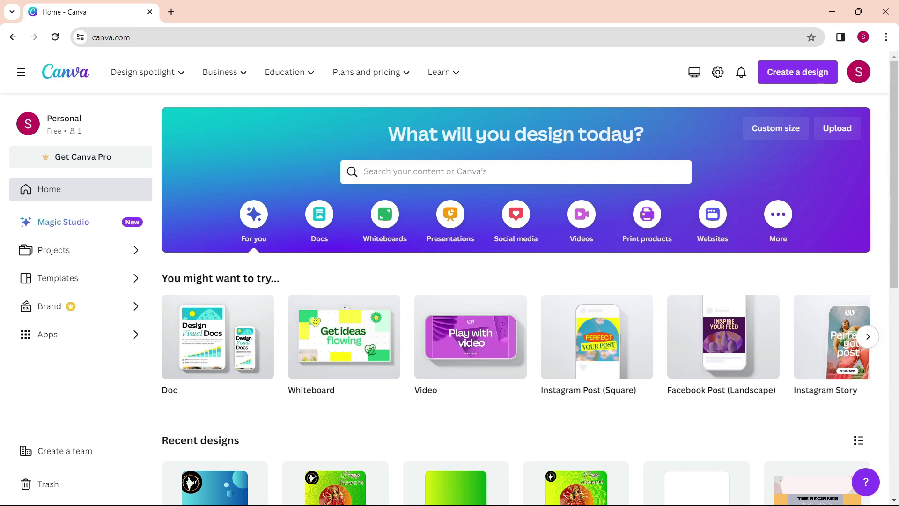
Step: Create a new Instagram Story design (1080 × 1920 px), finding the format by searching for "instram"
{"action": "left_click", "coordinate": [809, 74]}
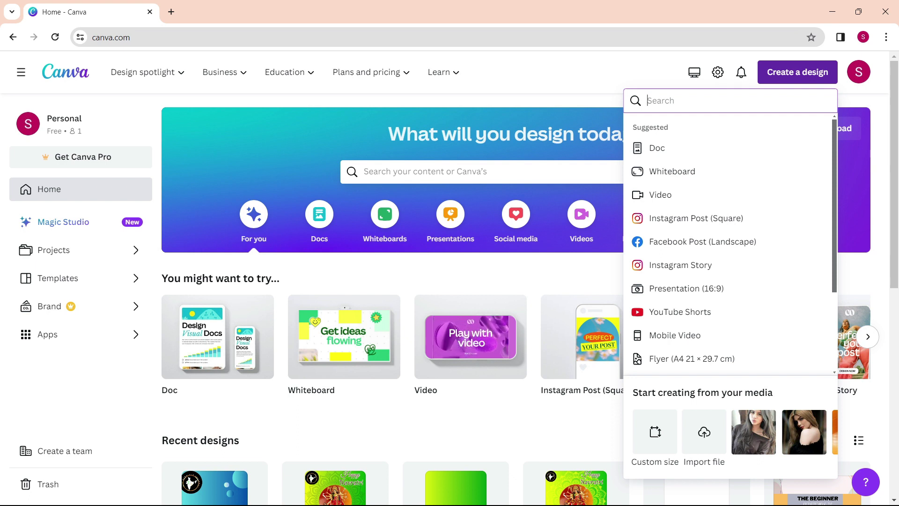
{"action": "type", "text": "instram"}
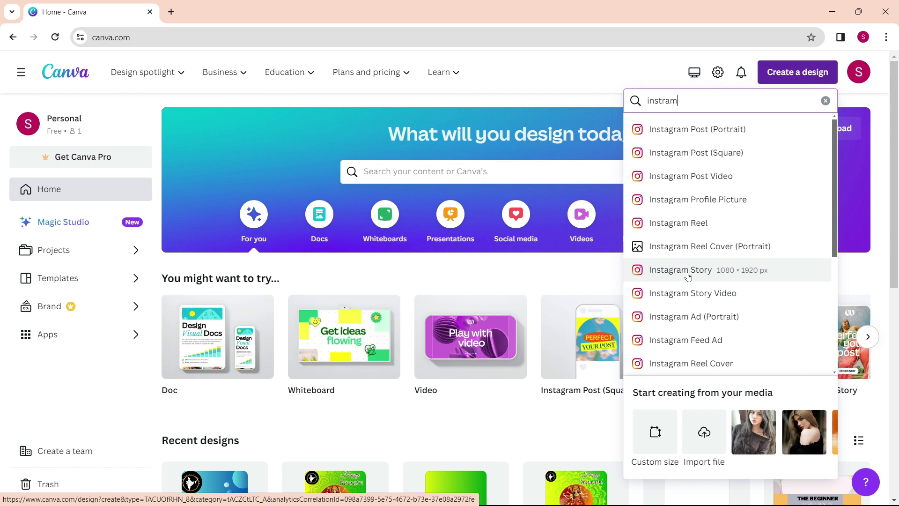
{"action": "left_click", "coordinate": [687, 270]}
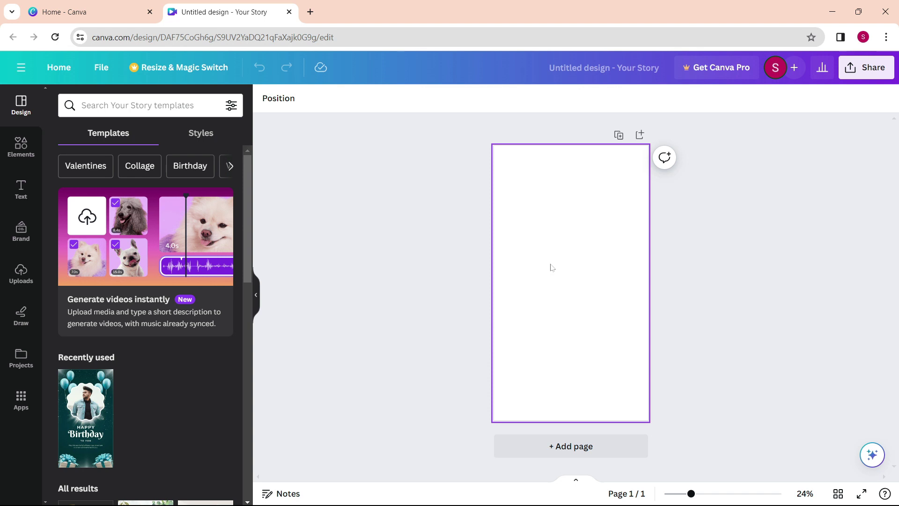
{"action": "left_click", "coordinate": [586, 283]}
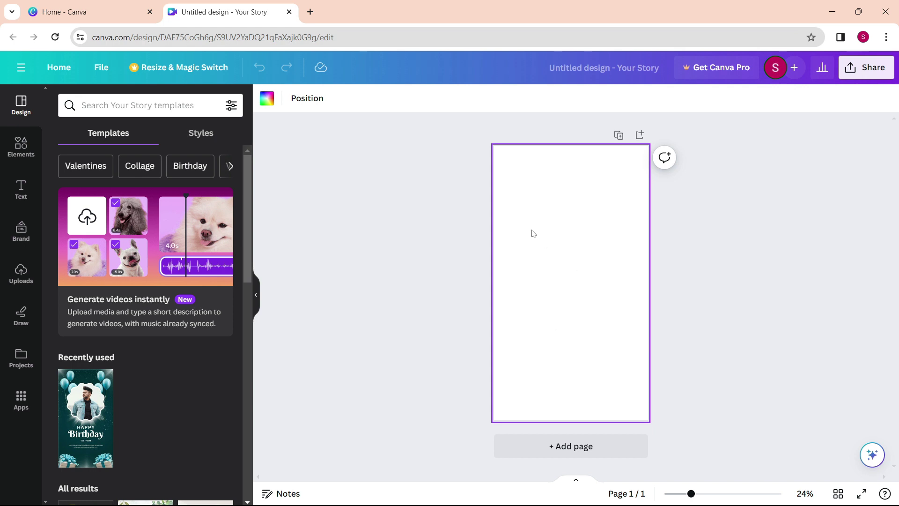
Step: Browse the available story templates and search them for "Mother's Day Instagram Stories"
{"action": "scroll", "coordinate": [144, 352], "scroll_direction": "down", "scroll_amount": 5}
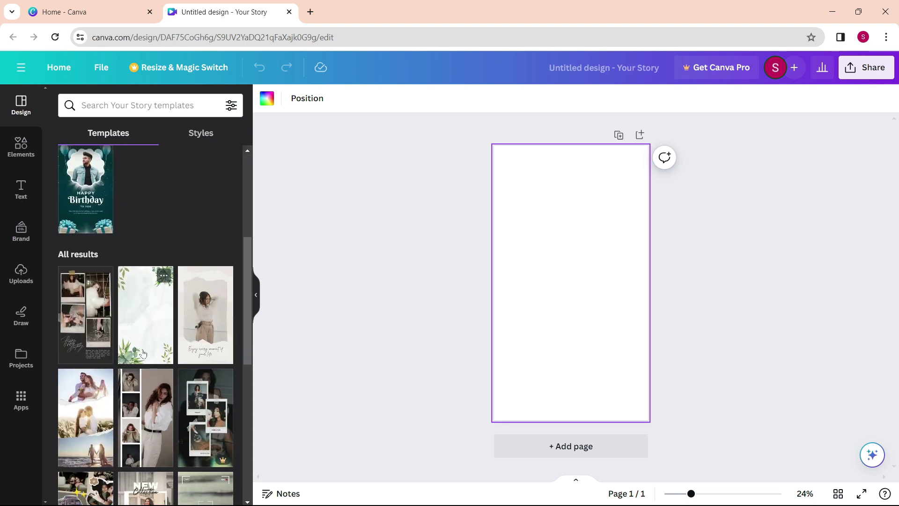
{"action": "scroll", "coordinate": [146, 352], "scroll_direction": "down", "scroll_amount": 6}
{"action": "scroll", "coordinate": [169, 350], "scroll_direction": "down", "scroll_amount": 8}
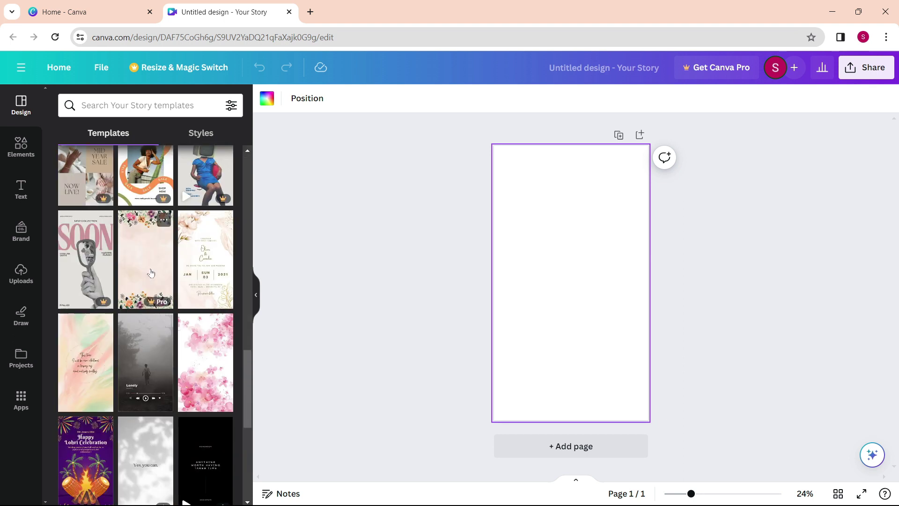
{"action": "scroll", "coordinate": [158, 370], "scroll_direction": "down", "scroll_amount": 4}
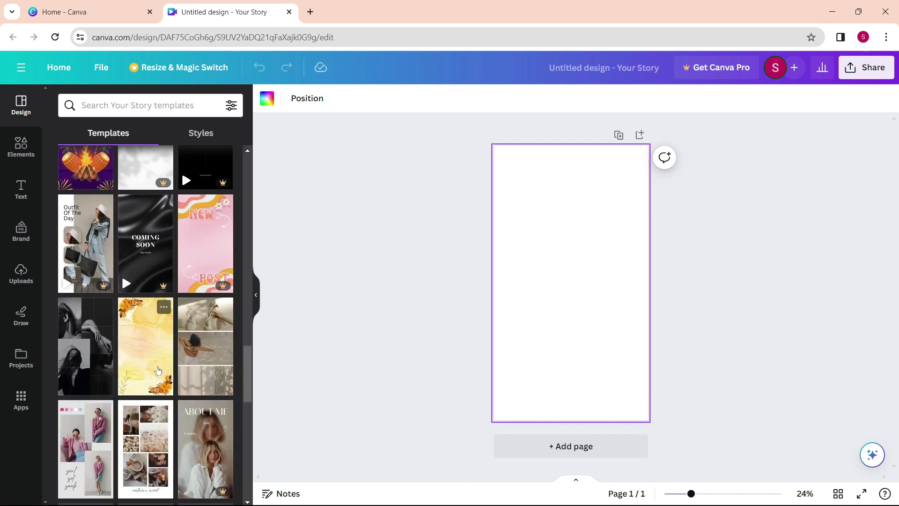
{"action": "scroll", "coordinate": [156, 391], "scroll_direction": "up", "scroll_amount": 3}
{"action": "scroll", "coordinate": [157, 390], "scroll_direction": "up", "scroll_amount": 10}
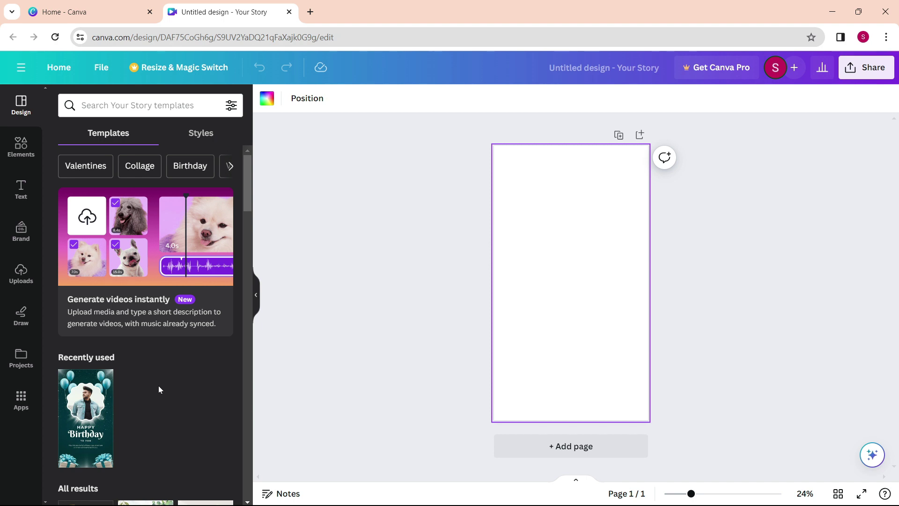
{"action": "scroll", "coordinate": [160, 373], "scroll_direction": "down", "scroll_amount": 8}
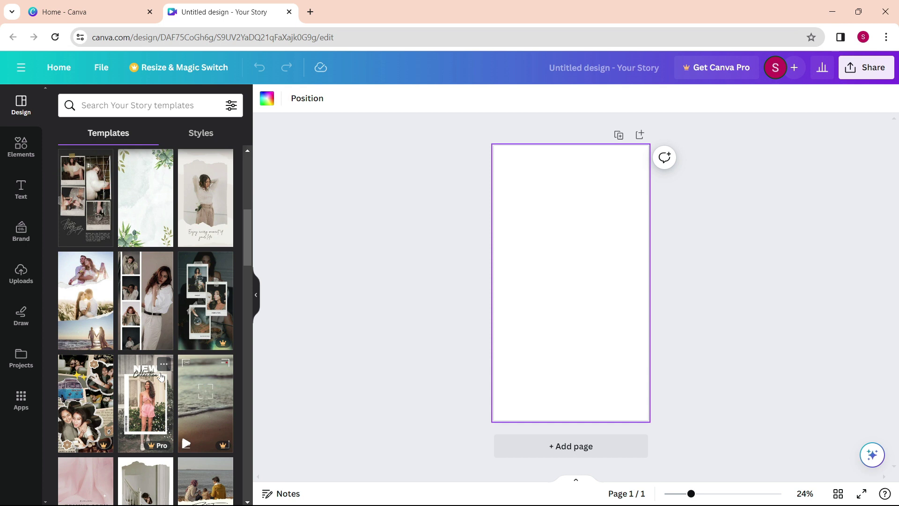
{"action": "left_click", "coordinate": [141, 105]}
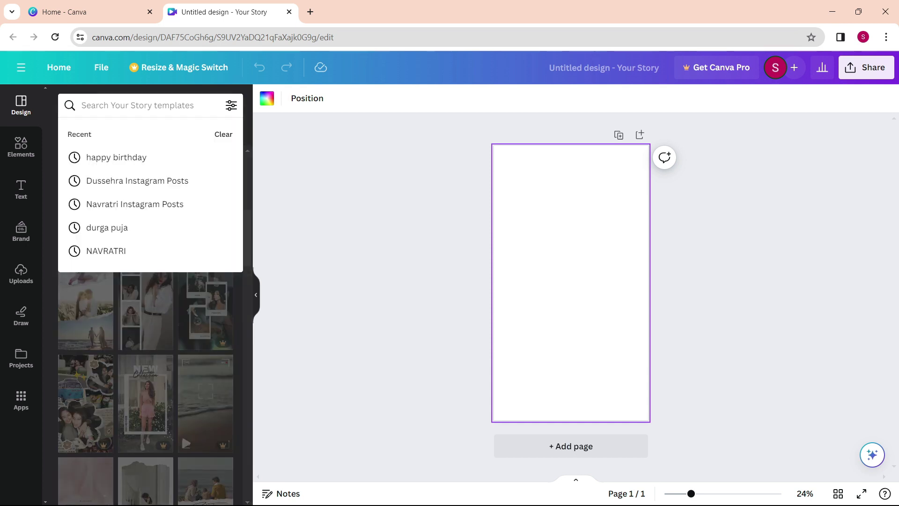
{"action": "type", "text": "Mother's Day Instagram Stories"}
{"action": "key", "text": "Return"}
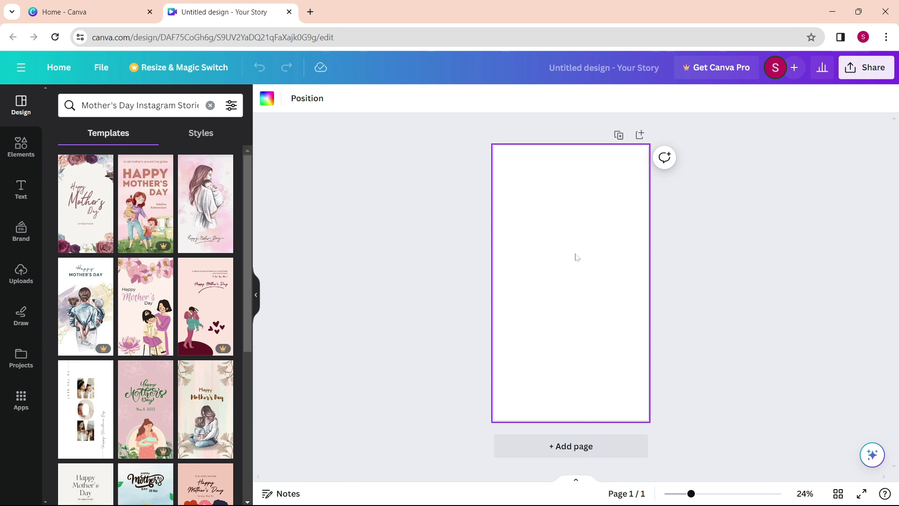
{"action": "left_click", "coordinate": [545, 240]}
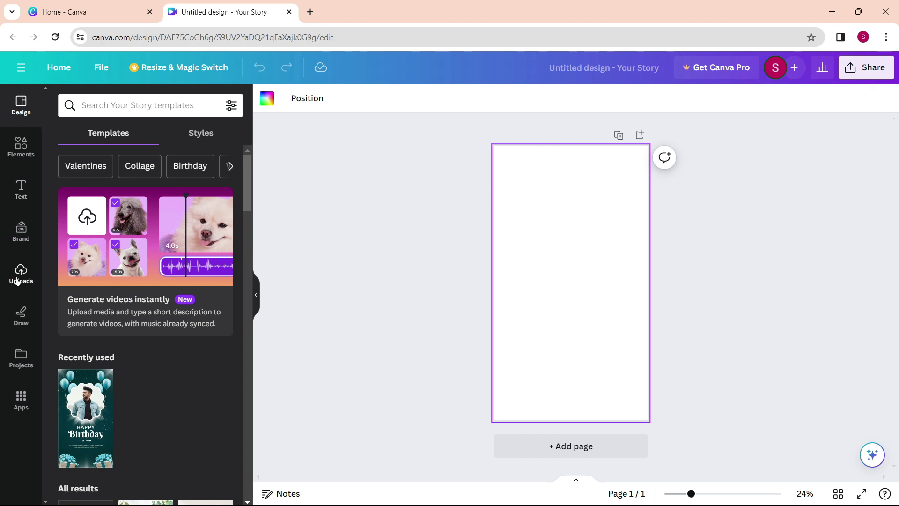
Step: Add two portrait frames from the Film and photo group, stacked one above the other on the blank page
{"action": "left_click", "coordinate": [21, 149]}
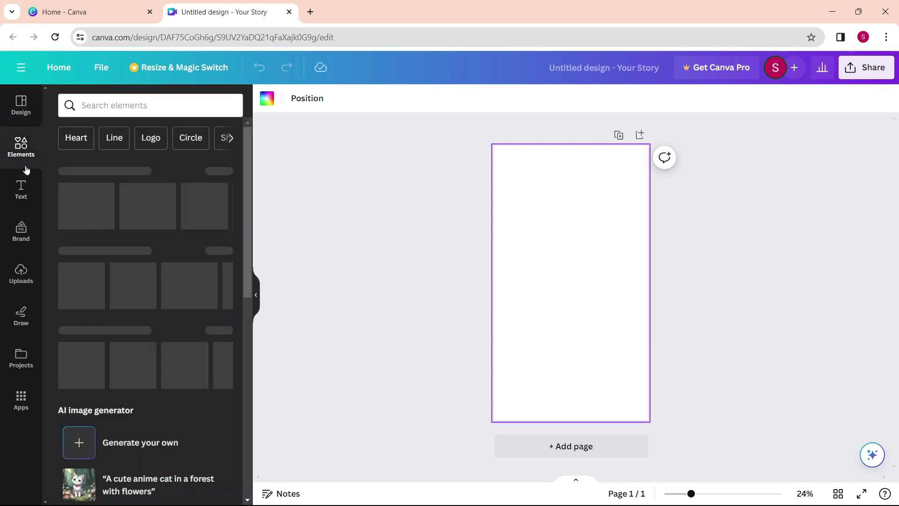
{"action": "scroll", "coordinate": [170, 316], "scroll_direction": "down", "scroll_amount": 10}
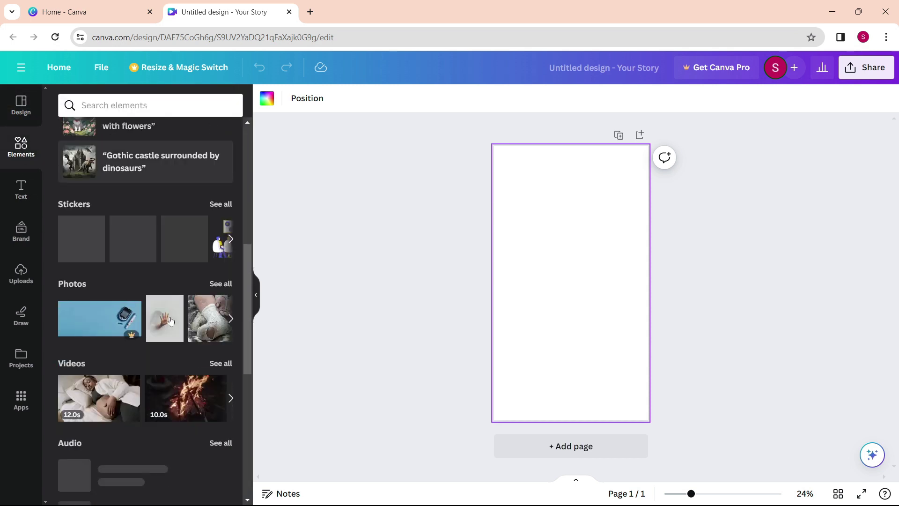
{"action": "scroll", "coordinate": [170, 321], "scroll_direction": "down", "scroll_amount": 3}
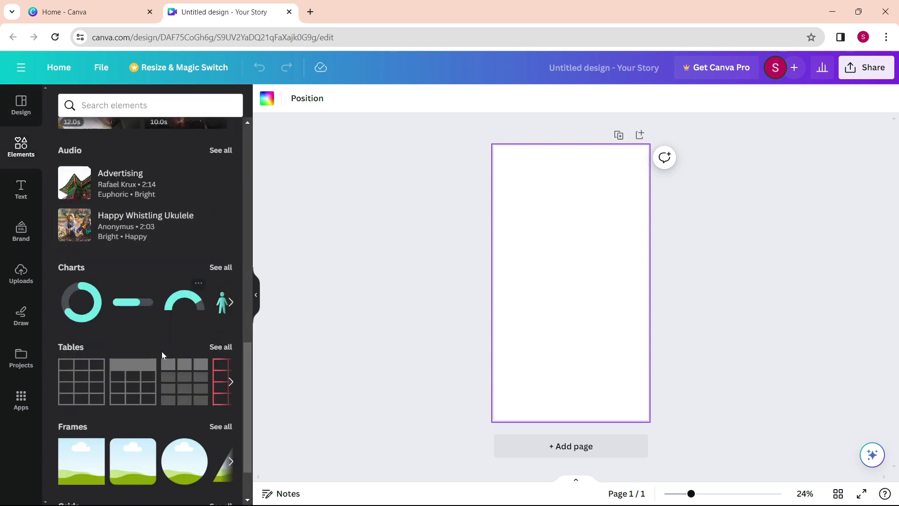
{"action": "left_click", "coordinate": [221, 425]}
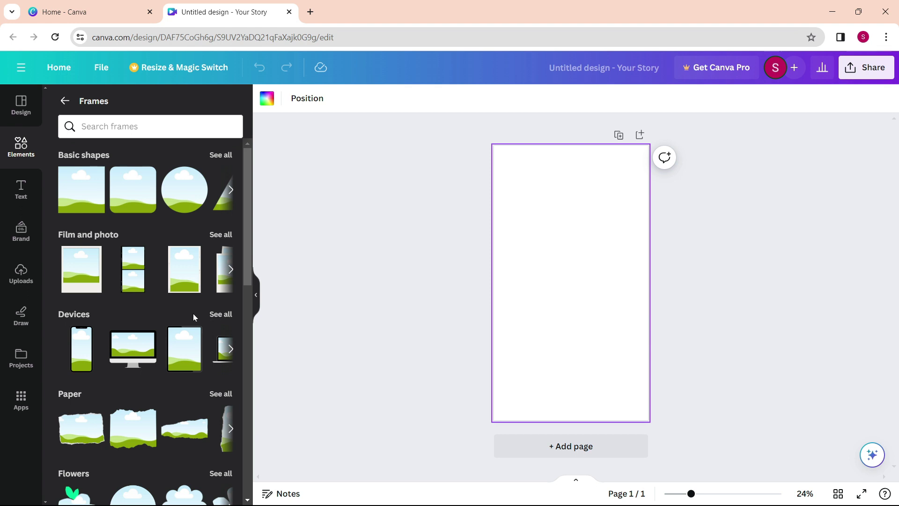
{"action": "left_click", "coordinate": [184, 269]}
{"action": "left_click_drag", "start_coordinate": [562, 293], "coordinate": [563, 240]}
{"action": "left_click", "coordinate": [193, 250]}
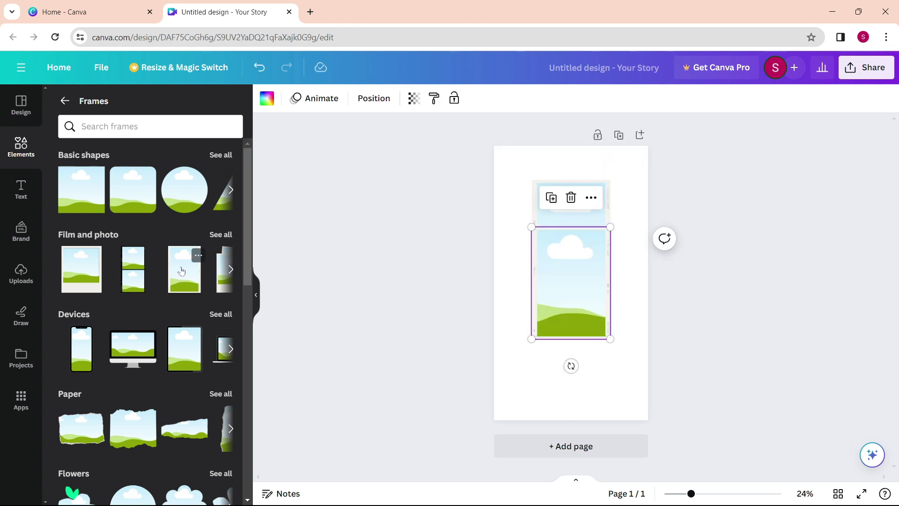
{"action": "left_click_drag", "start_coordinate": [558, 300], "coordinate": [562, 371]}
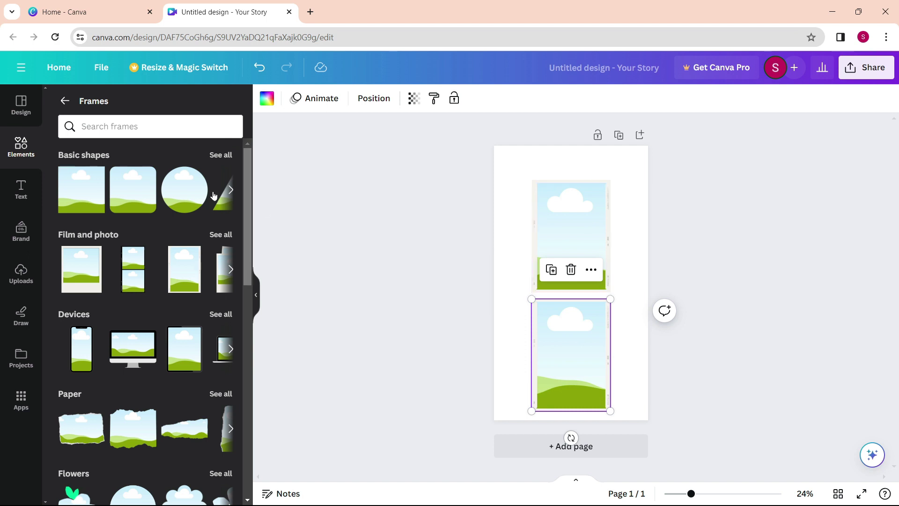
Step: Fill the upper frame with the uploaded photo of the dark-haired woman and the lower frame with the blonde woman's photo
{"action": "left_click", "coordinate": [21, 281]}
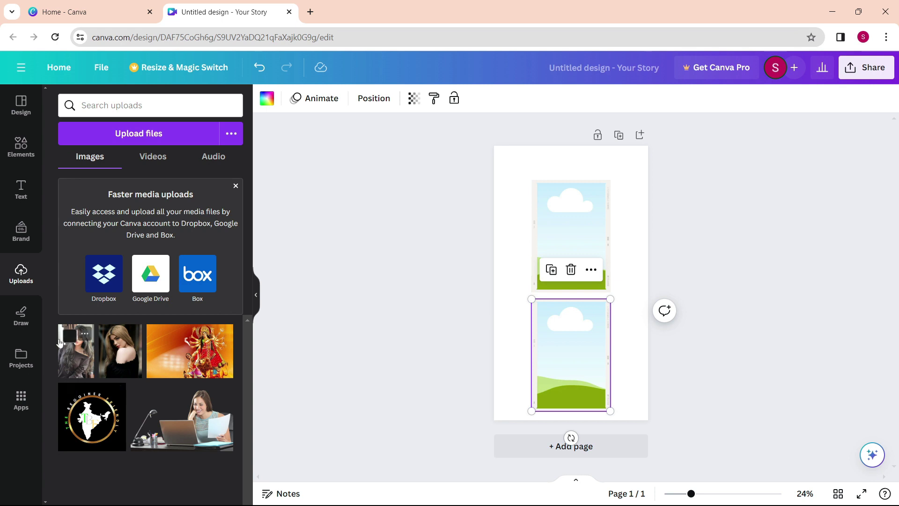
{"action": "left_click_drag", "start_coordinate": [77, 356], "coordinate": [558, 207]}
{"action": "left_click_drag", "start_coordinate": [117, 356], "coordinate": [581, 319]}
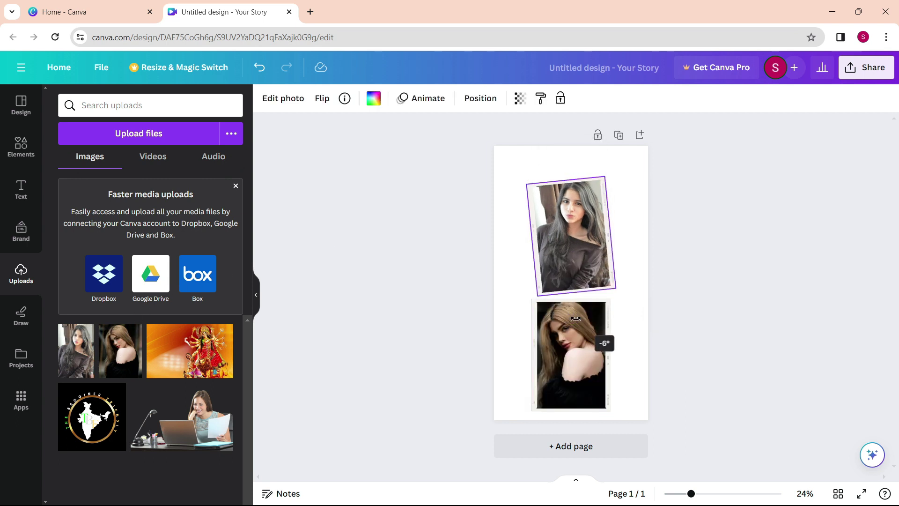
Step: Tilt the upper framed photo about -6°, then shrink and reposition both framed photos on the page
{"action": "left_click_drag", "start_coordinate": [581, 262], "coordinate": [581, 241]}
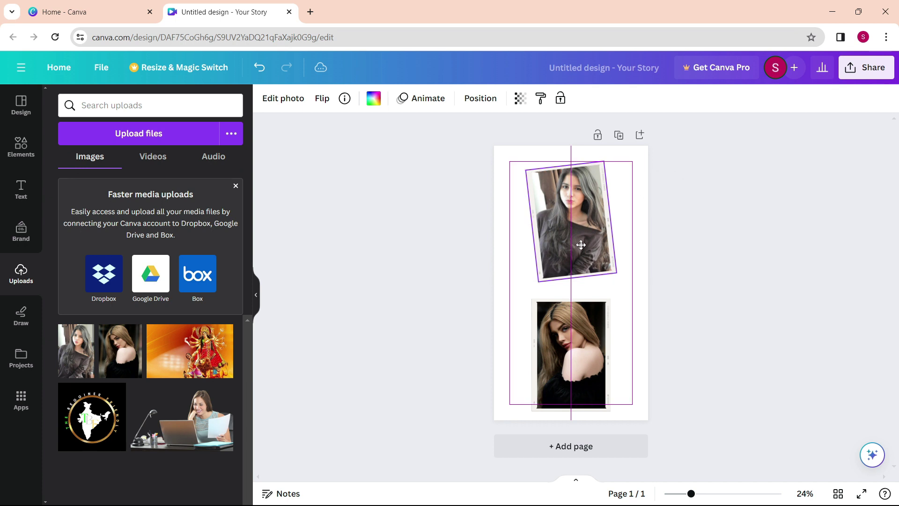
{"action": "left_click_drag", "start_coordinate": [602, 155], "coordinate": [599, 160]}
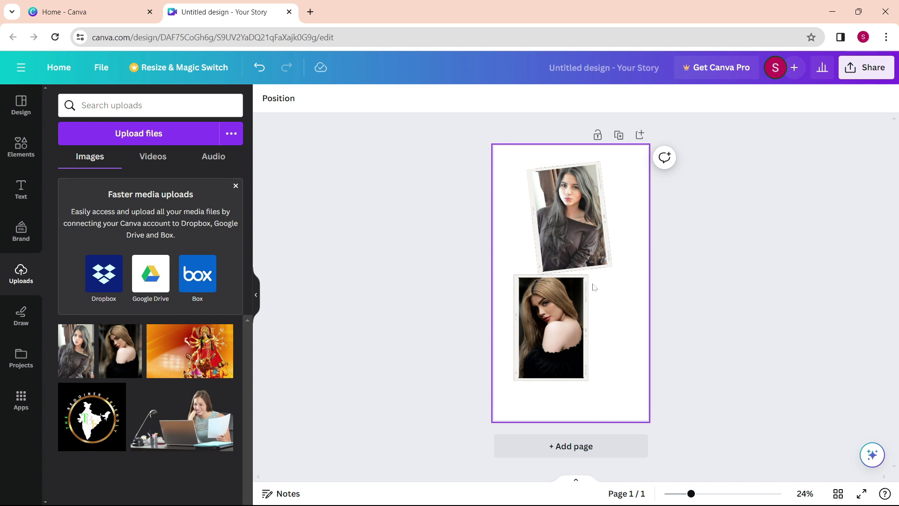
Step: Search the photo elements for "birthday" and place two small balloon bunches, one on each side of the upper portrait
{"action": "left_click", "coordinate": [15, 154]}
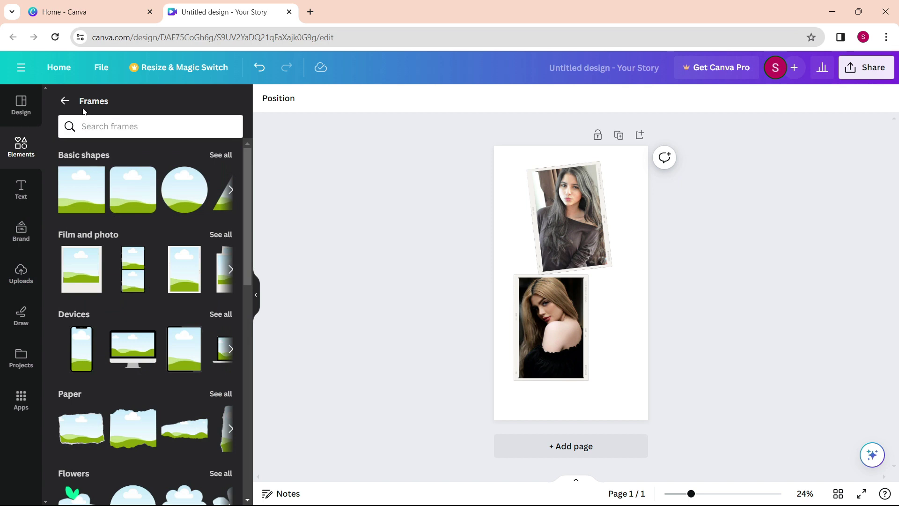
{"action": "left_click", "coordinate": [64, 101]}
{"action": "left_click", "coordinate": [141, 104]}
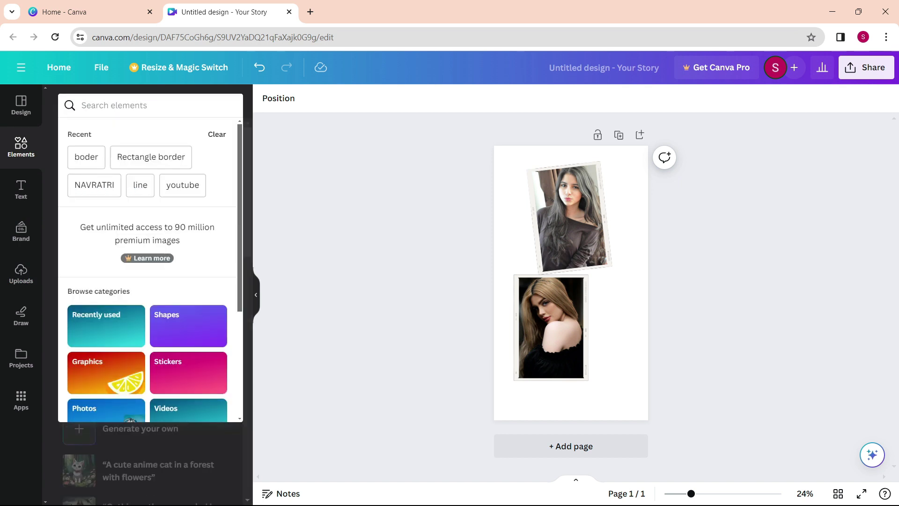
{"action": "type", "text": "birthday"}
{"action": "key", "text": "Return"}
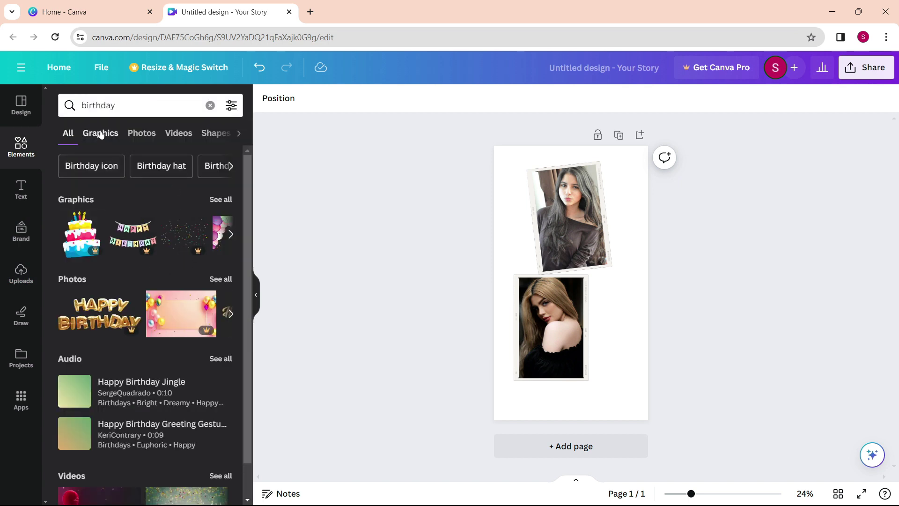
{"action": "left_click", "coordinate": [100, 134]}
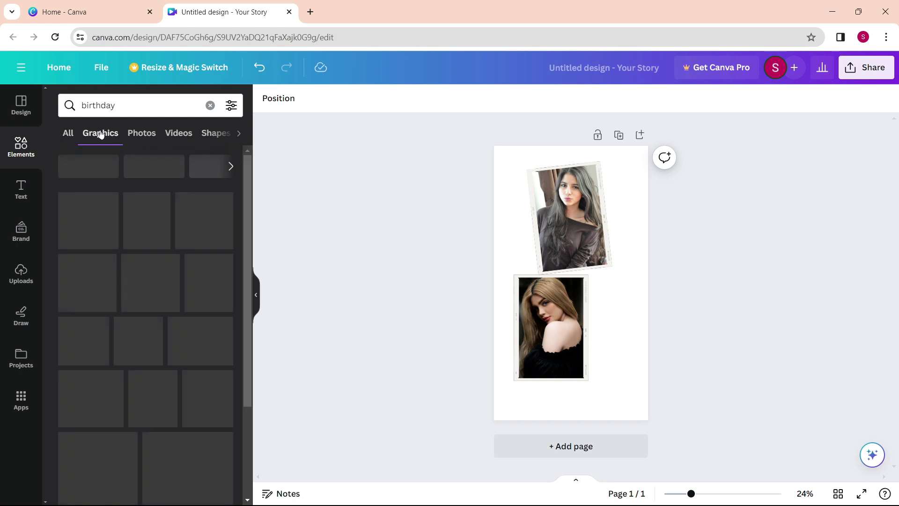
{"action": "left_click", "coordinate": [148, 134]}
{"action": "scroll", "coordinate": [145, 291], "scroll_direction": "down", "scroll_amount": 3}
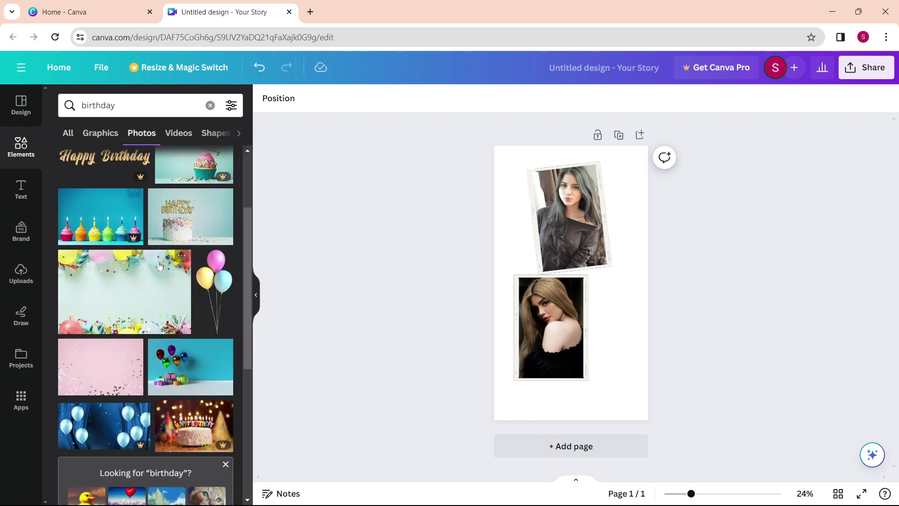
{"action": "left_click", "coordinate": [218, 304]}
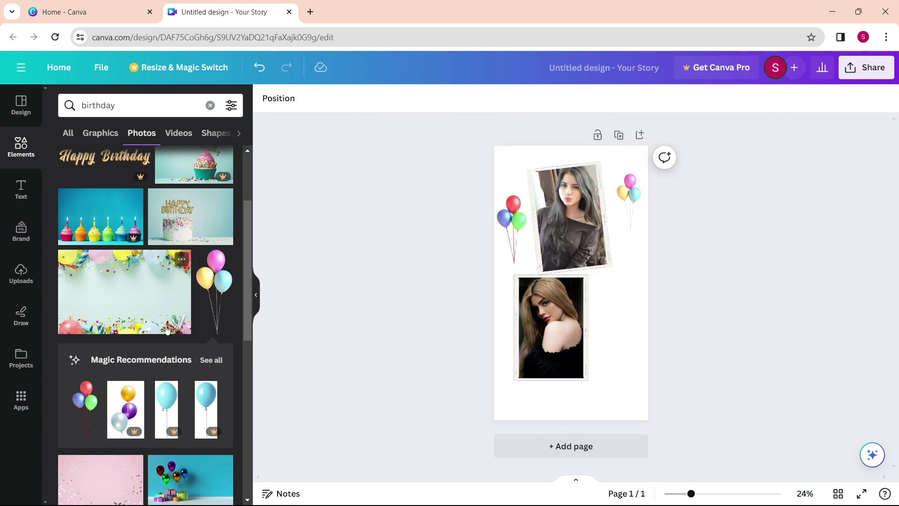
{"action": "scroll", "coordinate": [166, 340], "scroll_direction": "down", "scroll_amount": 5}
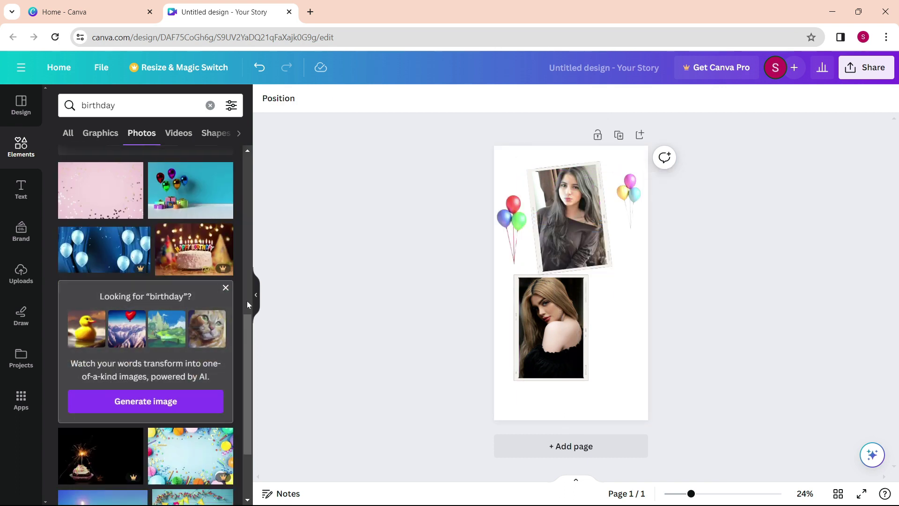
Step: Search the photo elements for "flowers" and add the white blossom branch to the page
{"action": "left_click", "coordinate": [210, 105]}
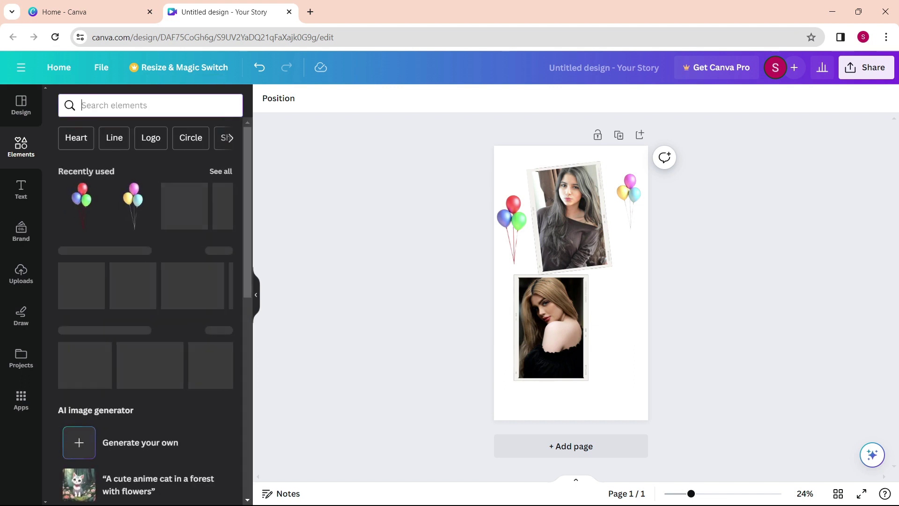
{"action": "type", "text": "flower"}
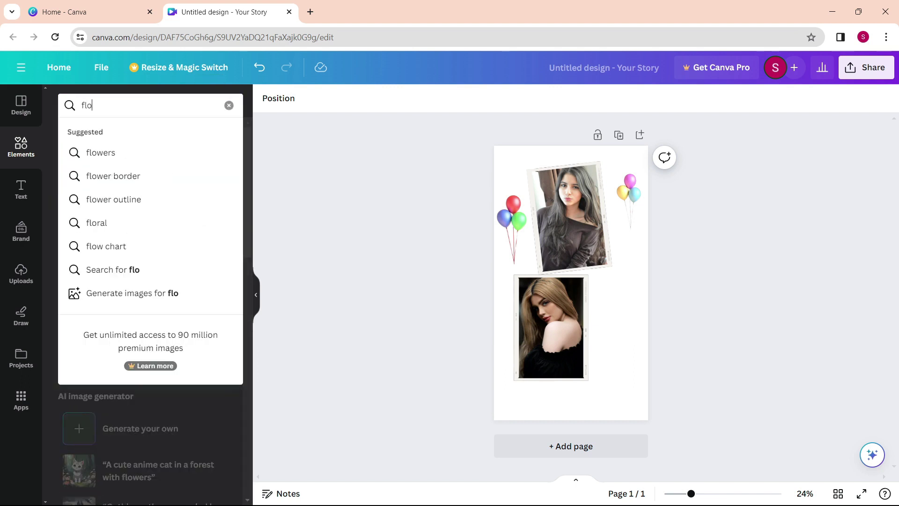
{"action": "left_click", "coordinate": [123, 149]}
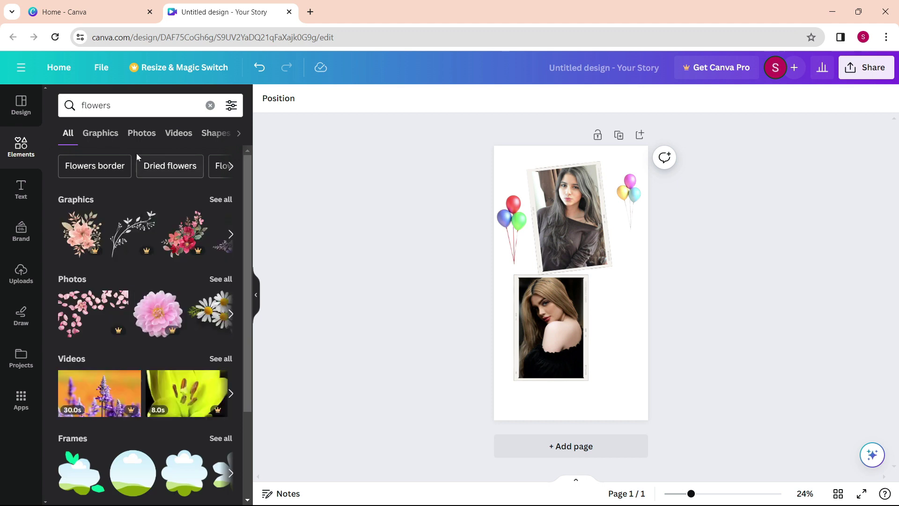
{"action": "left_click", "coordinate": [140, 132]}
{"action": "scroll", "coordinate": [176, 324], "scroll_direction": "down", "scroll_amount": 3}
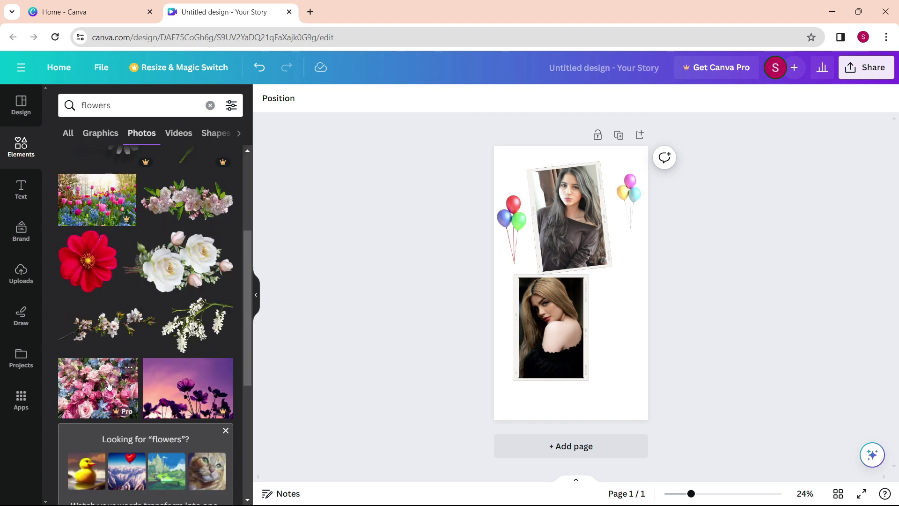
{"action": "left_click", "coordinate": [177, 325]}
Step: Add the pink tulips photo beside the lower portrait and move the white blossom branch up over the upper portrait
{"action": "scroll", "coordinate": [159, 363], "scroll_direction": "down", "scroll_amount": 5}
{"action": "scroll", "coordinate": [160, 363], "scroll_direction": "down", "scroll_amount": 5}
{"action": "left_click_drag", "start_coordinate": [98, 304], "coordinate": [595, 381]}
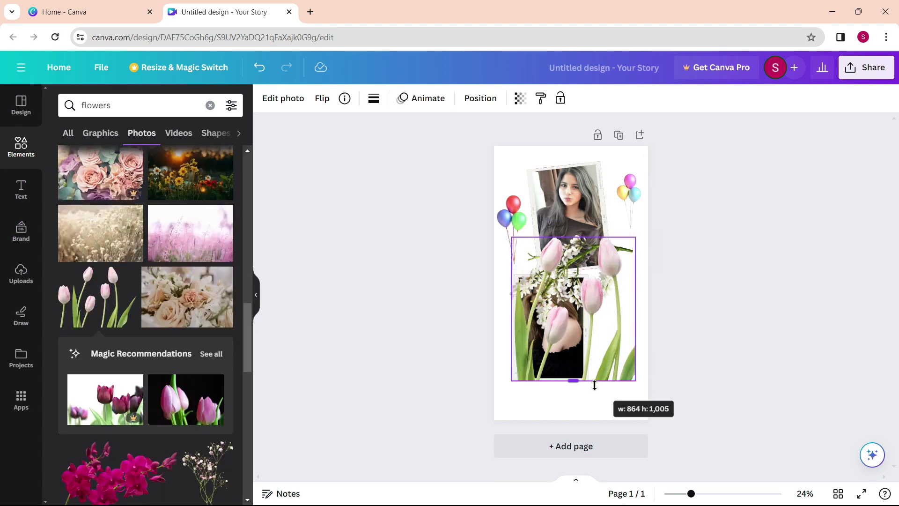
{"action": "left_click_drag", "start_coordinate": [576, 267], "coordinate": [581, 237]}
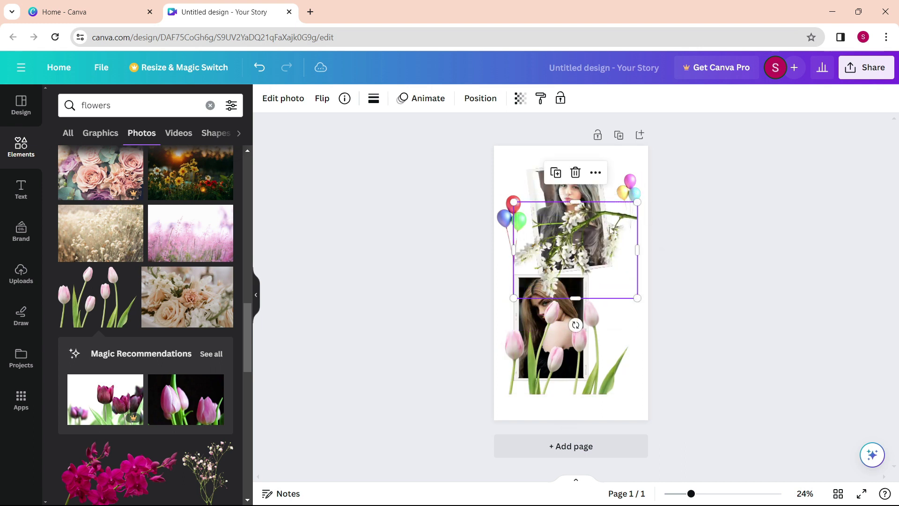
{"action": "left_click_drag", "start_coordinate": [609, 326], "coordinate": [628, 337]}
Step: Move the blossom branch's layer behind both portraits, just above the page background, and nudge the branch slightly left
{"action": "left_click", "coordinate": [595, 237]}
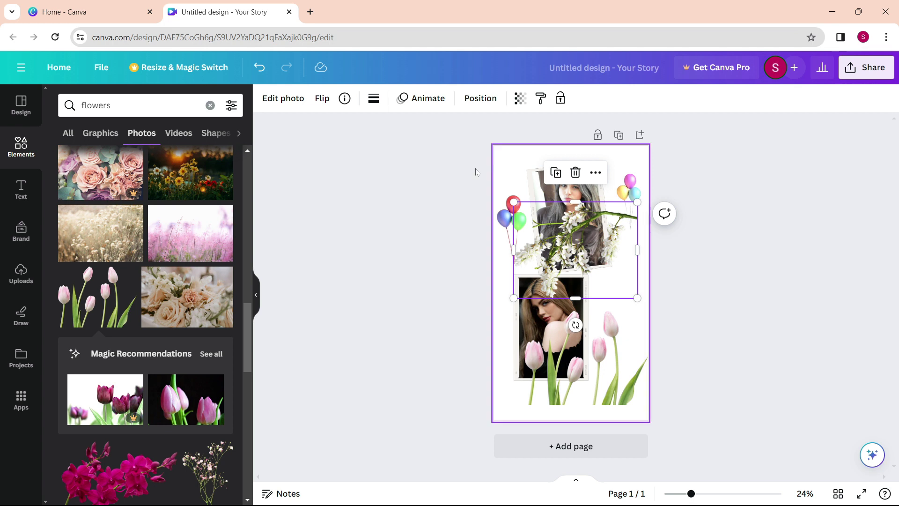
{"action": "left_click", "coordinate": [478, 98]}
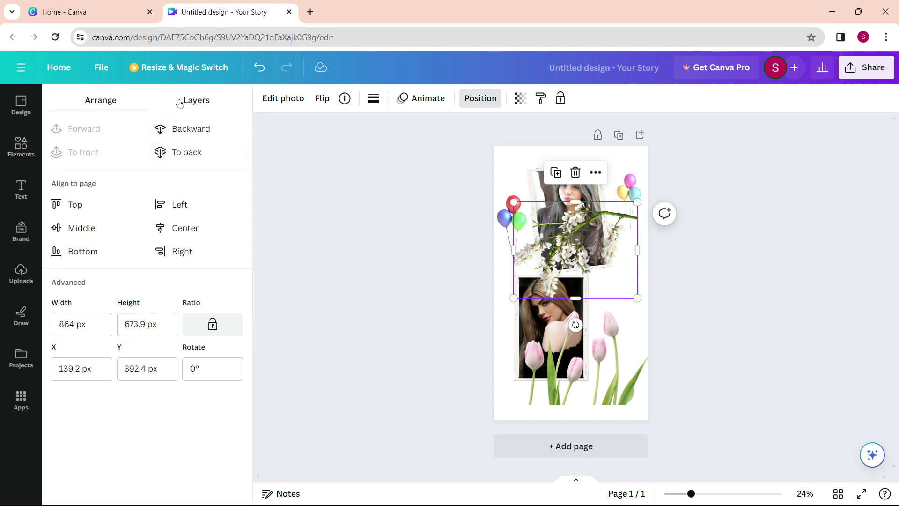
{"action": "left_click", "coordinate": [196, 101]}
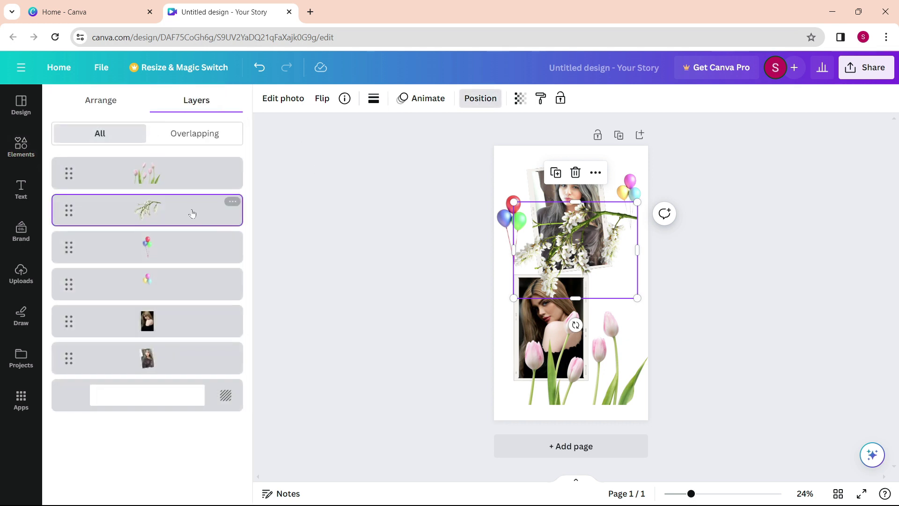
{"action": "left_click_drag", "start_coordinate": [174, 200], "coordinate": [167, 361]}
{"action": "left_click_drag", "start_coordinate": [626, 247], "coordinate": [621, 247]}
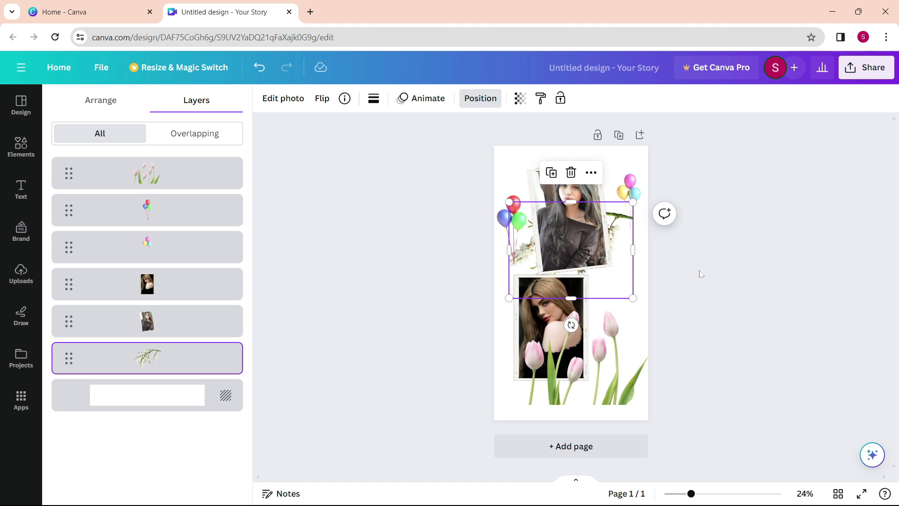
Step: Remove the tulips and set the page background to the medium grey from the dark-haired woman's photo colors
{"action": "left_click", "coordinate": [728, 334]}
{"action": "left_click", "coordinate": [512, 158]}
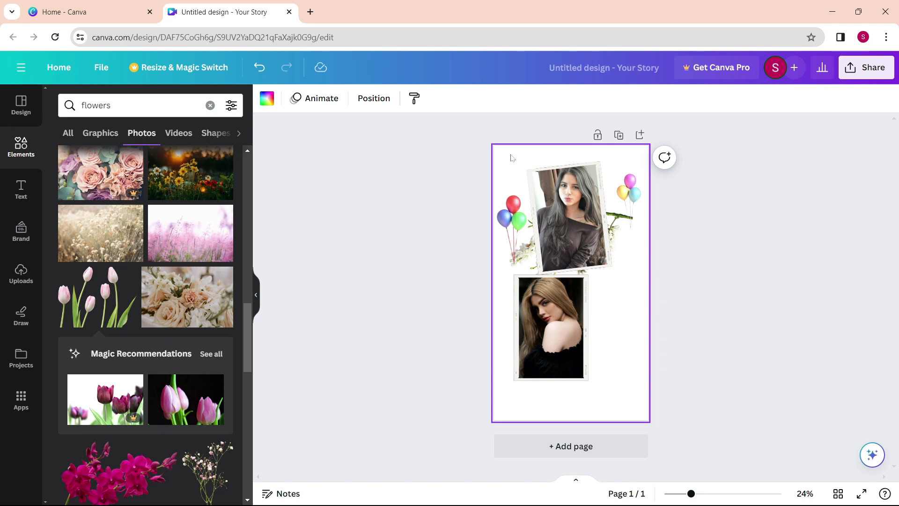
{"action": "left_click", "coordinate": [266, 98]}
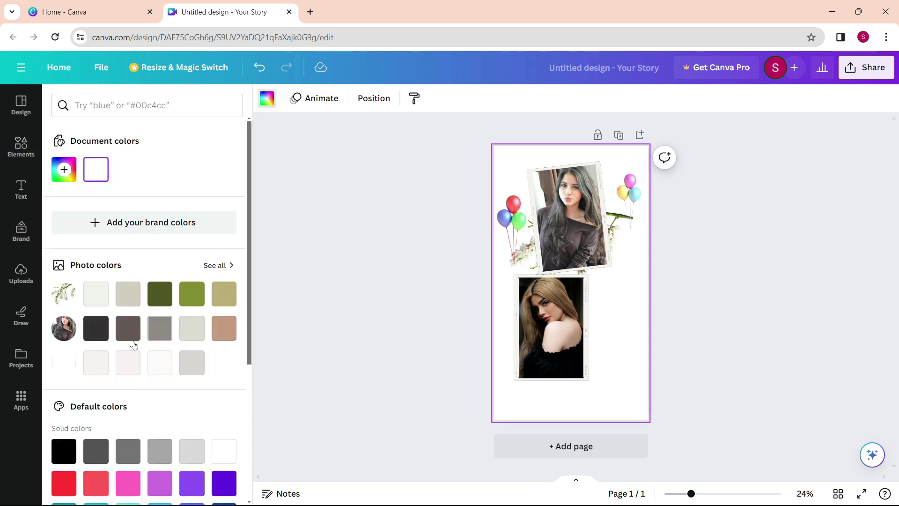
{"action": "scroll", "coordinate": [174, 289], "scroll_direction": "down", "scroll_amount": 1}
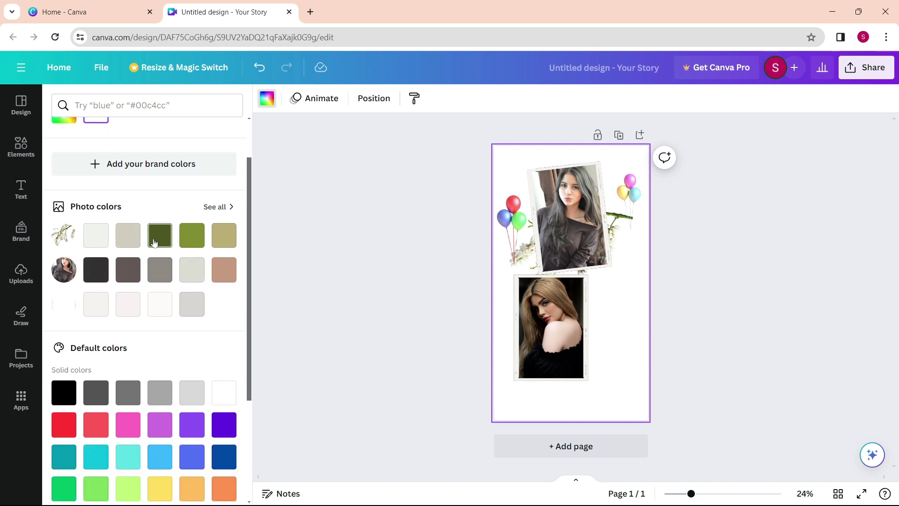
{"action": "left_click", "coordinate": [154, 242]}
{"action": "left_click", "coordinate": [97, 269]}
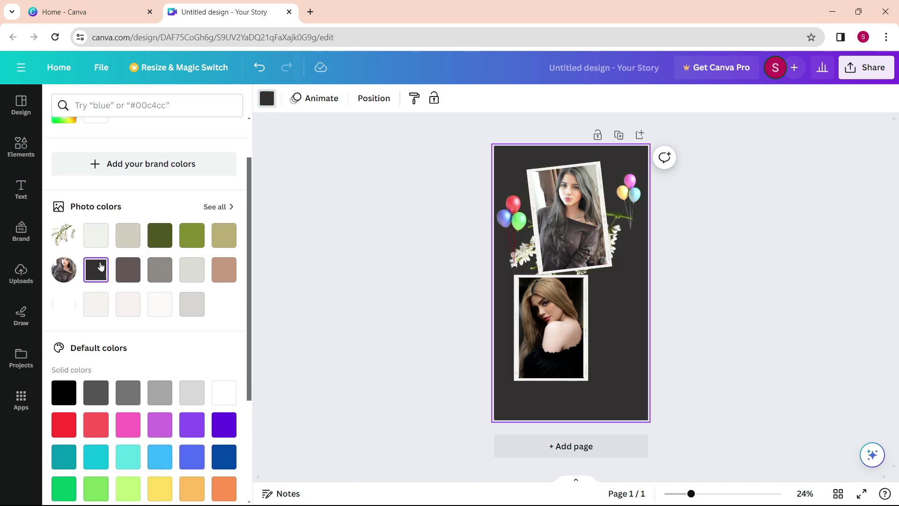
{"action": "left_click", "coordinate": [131, 271]}
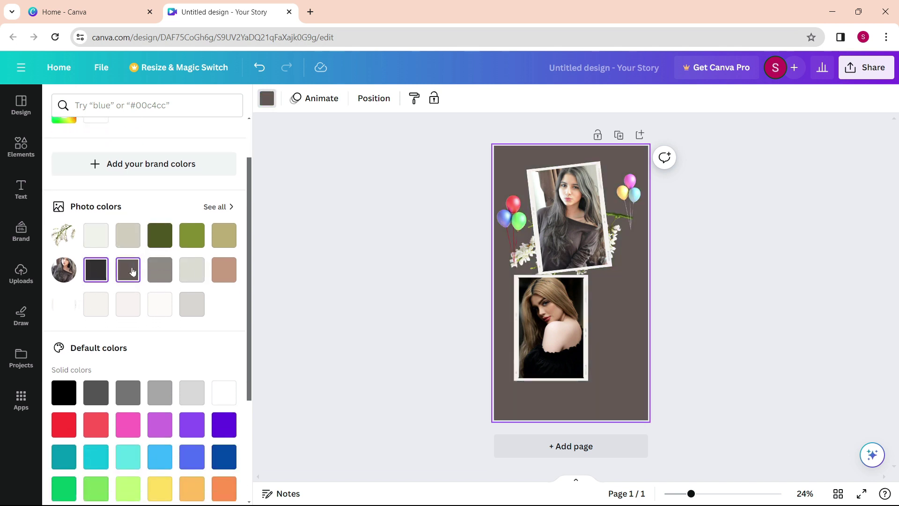
{"action": "left_click", "coordinate": [160, 270]}
{"action": "left_click", "coordinate": [195, 272]}
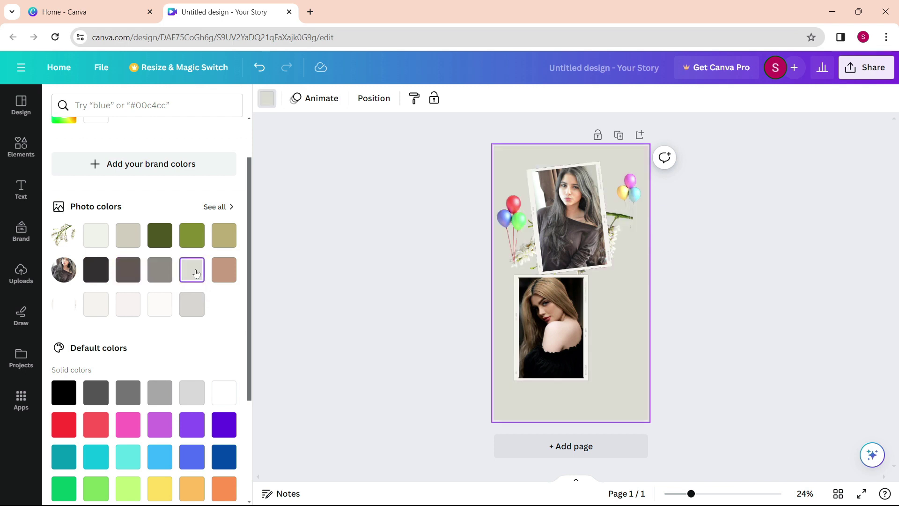
{"action": "left_click", "coordinate": [159, 270]}
{"action": "left_click", "coordinate": [722, 316]}
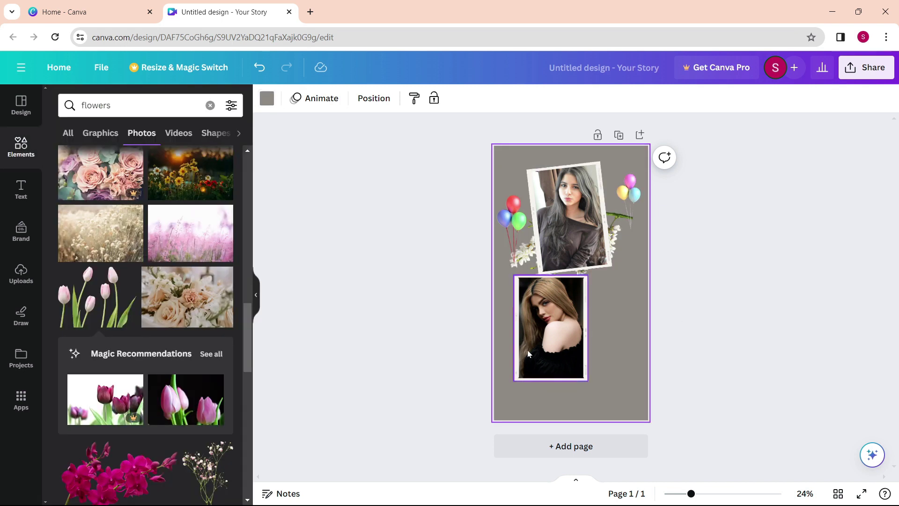
{"action": "left_click", "coordinate": [753, 338]}
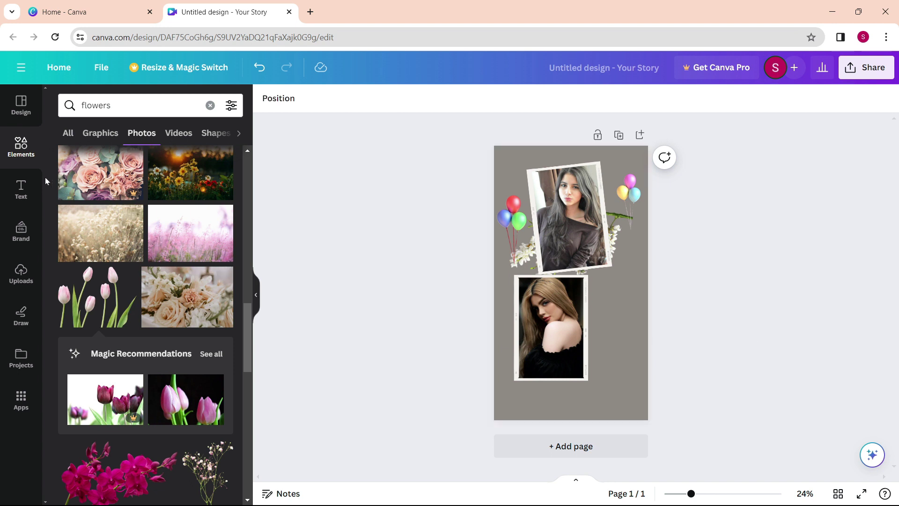
Step: Add a heading reading "HAPPY BIRTHDAY" and place it on two lines at the bottom of the page
{"action": "left_click", "coordinate": [21, 187]}
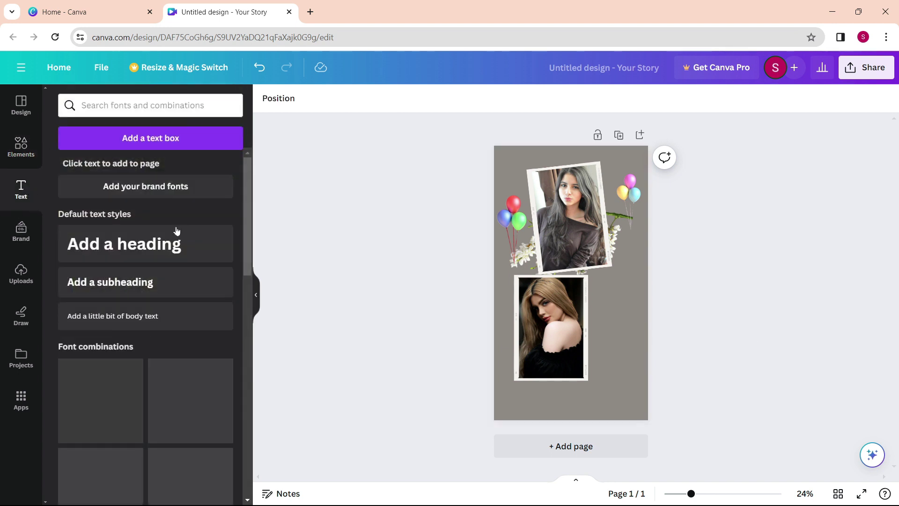
{"action": "left_click", "coordinate": [166, 243]}
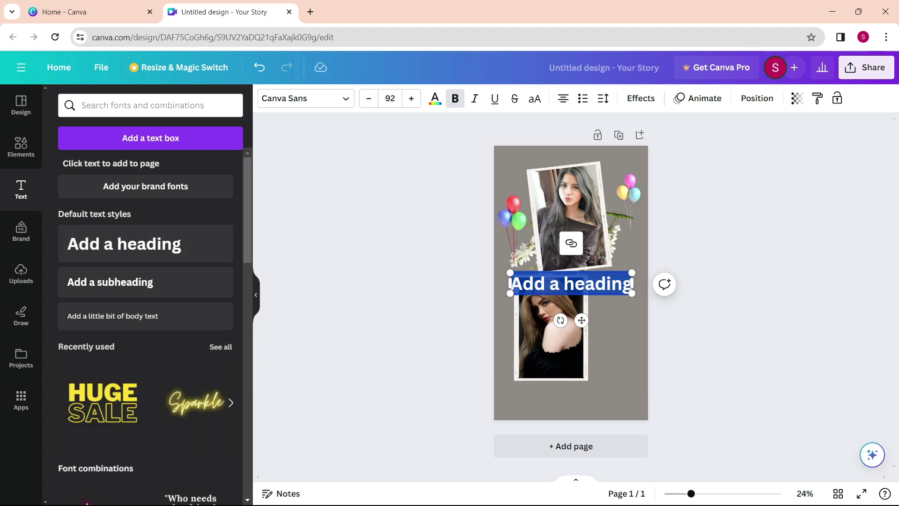
{"action": "key", "text": "BackSpace"}
{"action": "type", "text": "HAPPY BIRTHDAY"}
{"action": "left_click_drag", "start_coordinate": [629, 291], "coordinate": [615, 404]}
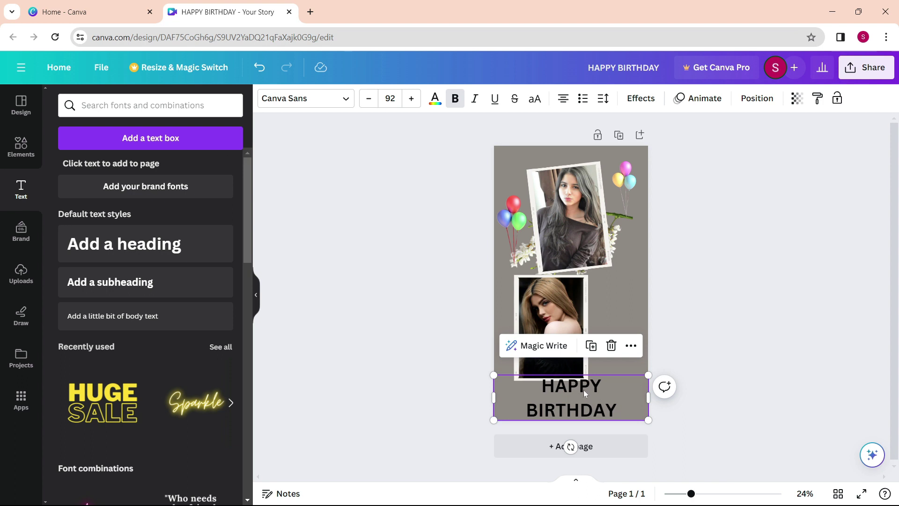
Step: Set the heading's text color to the dark charcoal from the dark-haired woman's photo colors
{"action": "left_click", "coordinate": [435, 99]}
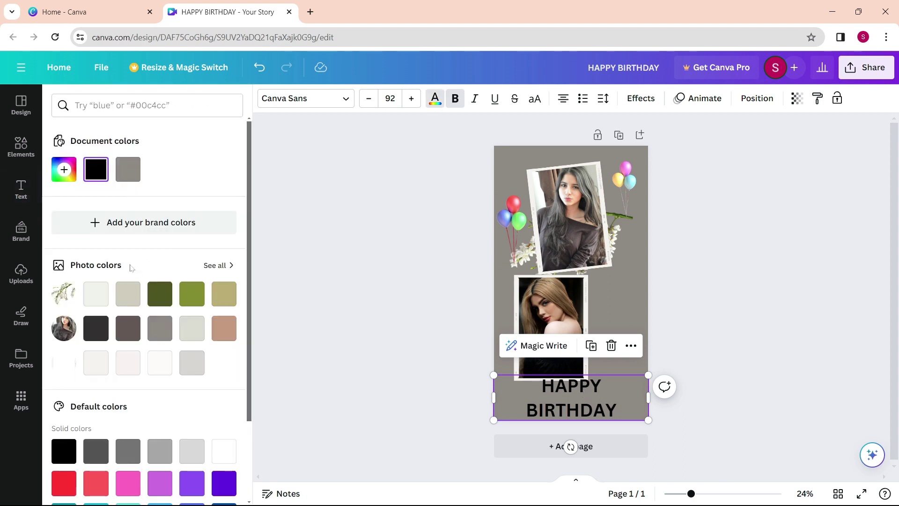
{"action": "left_click", "coordinate": [159, 295]}
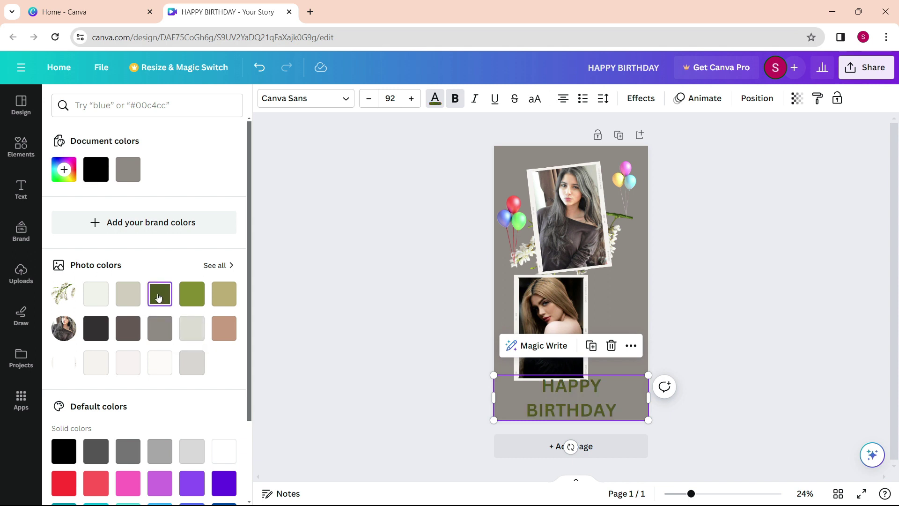
{"action": "left_click", "coordinate": [191, 294]}
{"action": "left_click", "coordinate": [159, 328]}
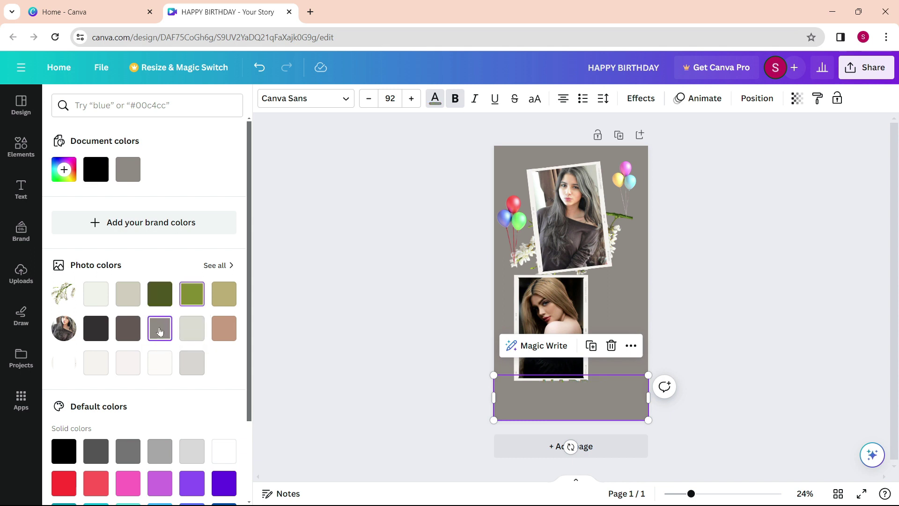
{"action": "left_click", "coordinate": [138, 334]}
{"action": "left_click", "coordinate": [96, 329]}
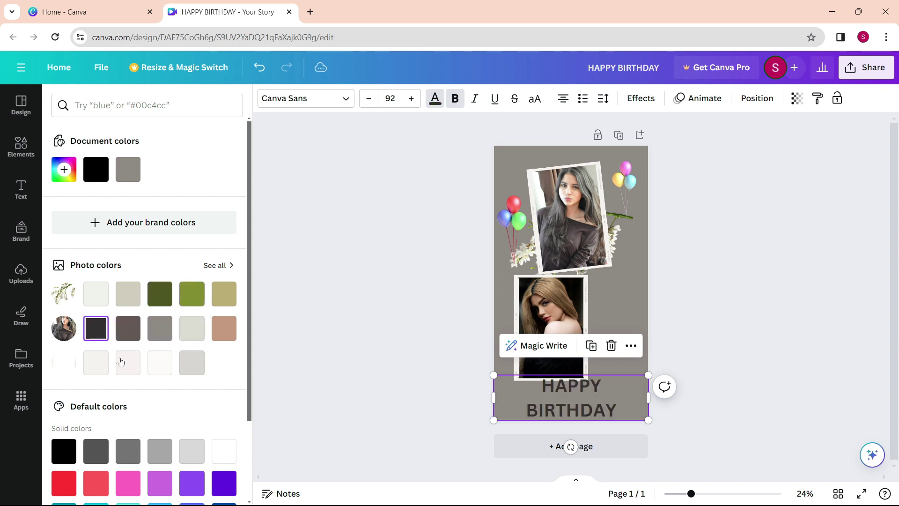
{"action": "left_click", "coordinate": [136, 371]}
{"action": "left_click", "coordinate": [167, 361]}
{"action": "left_click", "coordinate": [191, 363]}
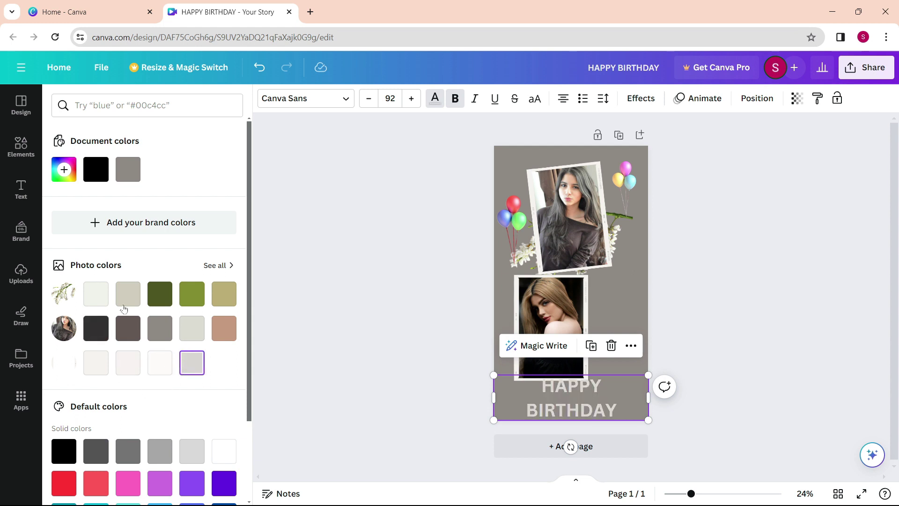
{"action": "left_click", "coordinate": [92, 333]}
{"action": "left_click", "coordinate": [650, 375]}
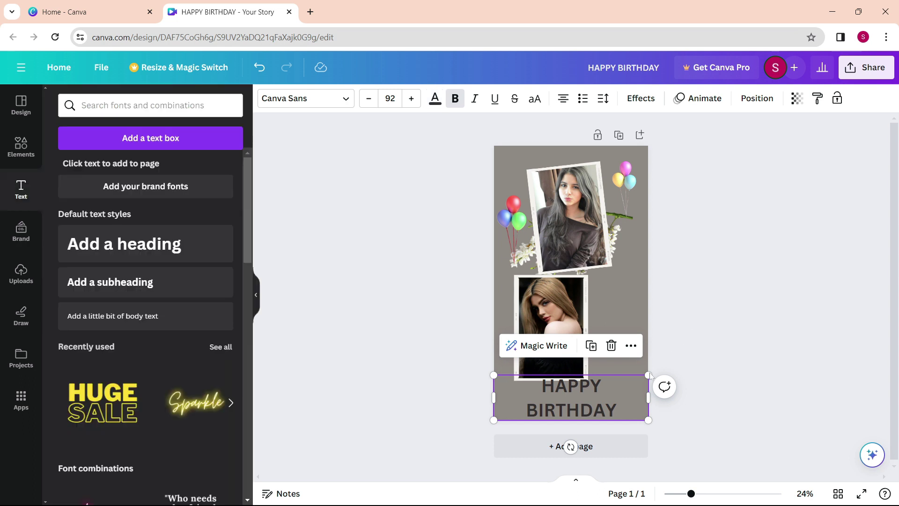
{"action": "left_click", "coordinate": [728, 330]}
Step: Nudge the "HAPPY BIRTHDAY" heading slightly left beneath the lower portrait and deselect it
{"action": "left_click_drag", "start_coordinate": [605, 403], "coordinate": [604, 402]}
{"action": "left_click", "coordinate": [642, 403]}
{"action": "left_click", "coordinate": [611, 356]}
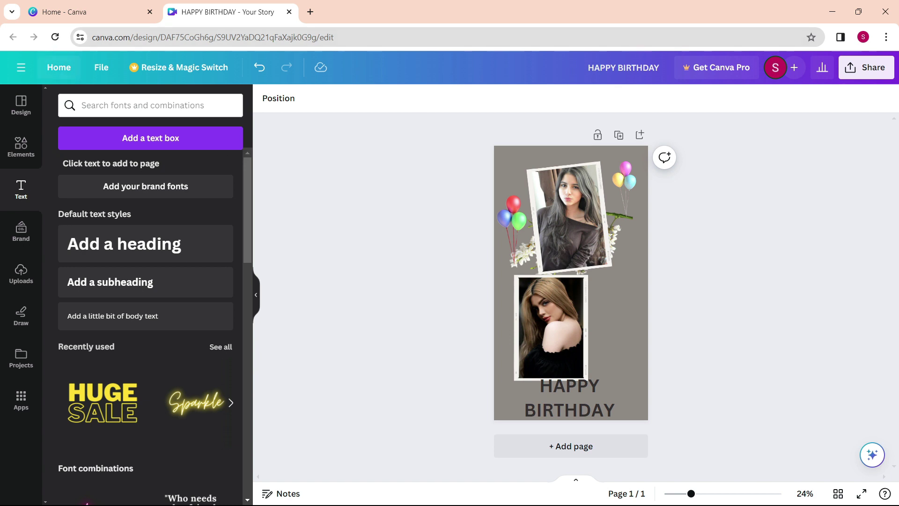
Step: Search the graphics elements for "BORDER" and add the plain gold rectangular border to the page
{"action": "left_click", "coordinate": [150, 105]}
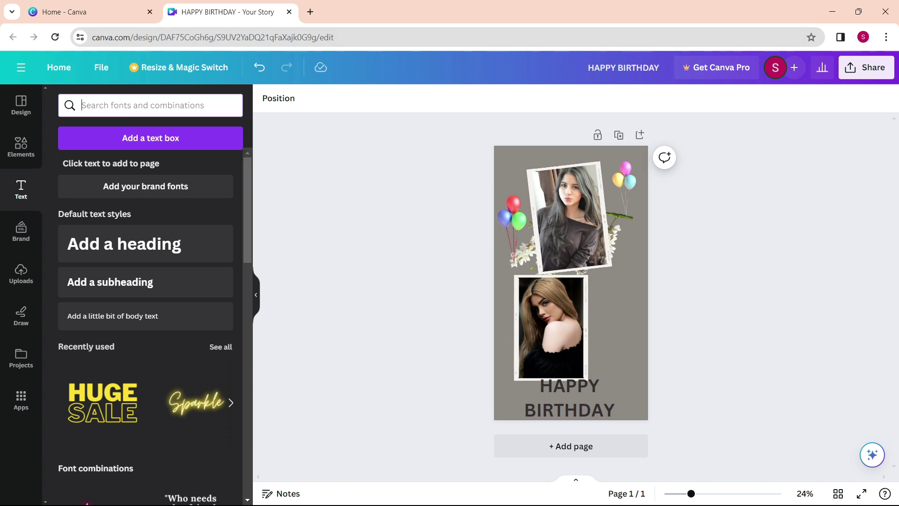
{"action": "type", "text": "BORDER"}
{"action": "key", "text": "Return"}
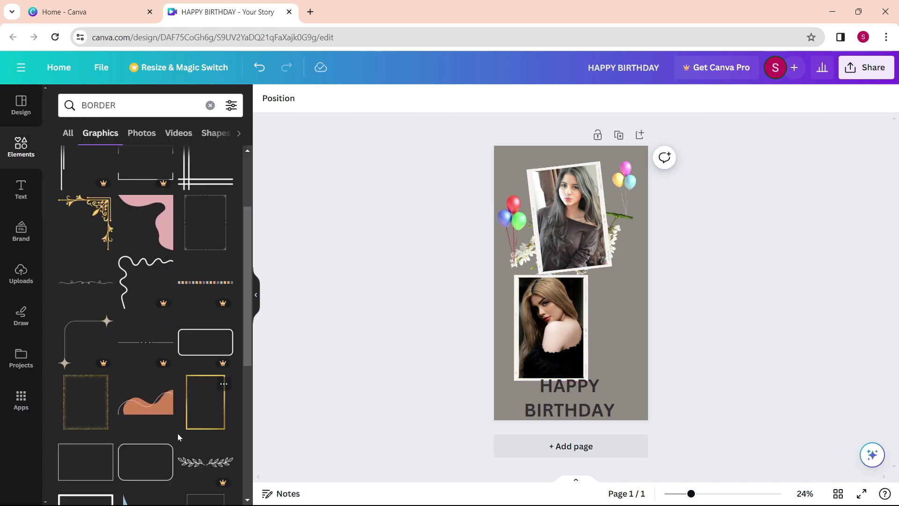
{"action": "left_click", "coordinate": [199, 412]}
Step: Move and stretch the gold border to the page edges so its bands frame the whole story
{"action": "left_click_drag", "start_coordinate": [508, 374], "coordinate": [492, 394]}
{"action": "left_click_drag", "start_coordinate": [633, 395], "coordinate": [652, 420]}
{"action": "left_click_drag", "start_coordinate": [571, 197], "coordinate": [573, 145]}
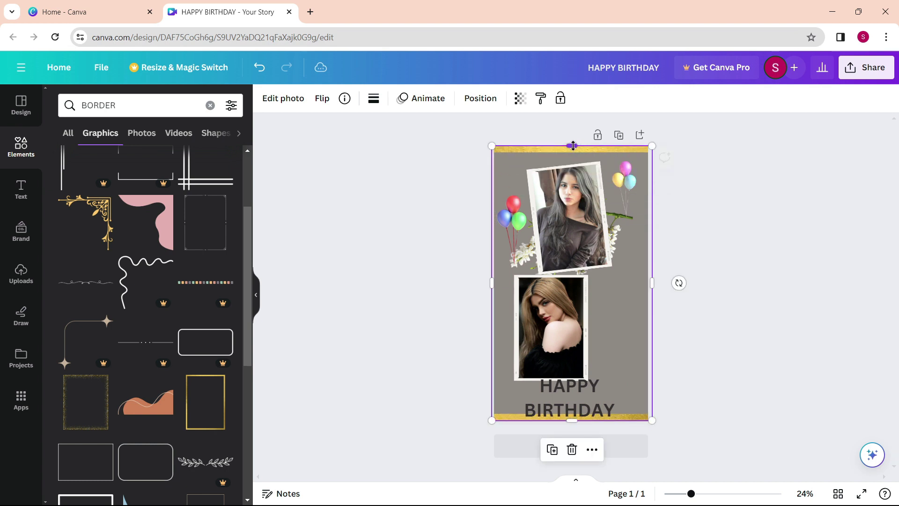
{"action": "left_click", "coordinate": [728, 264]}
{"action": "left_click", "coordinate": [647, 268]}
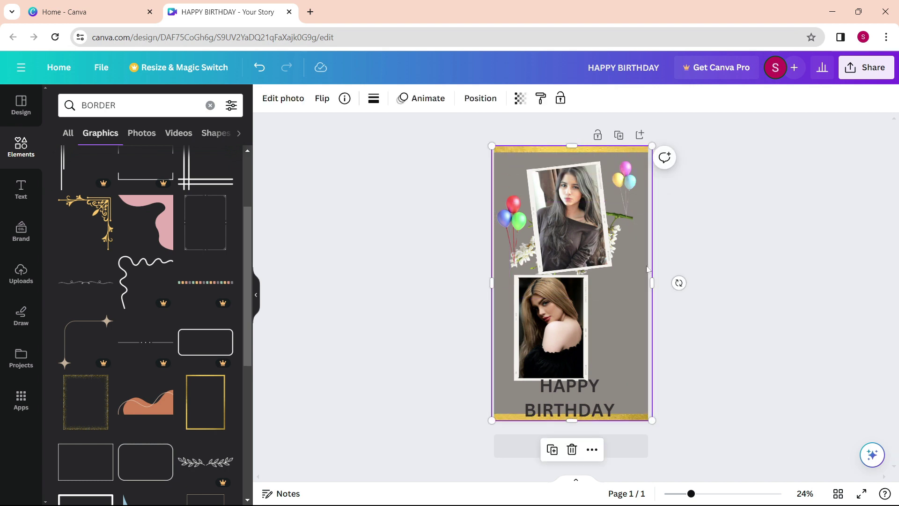
{"action": "left_click_drag", "start_coordinate": [650, 283], "coordinate": [651, 282]}
{"action": "left_click", "coordinate": [739, 331]}
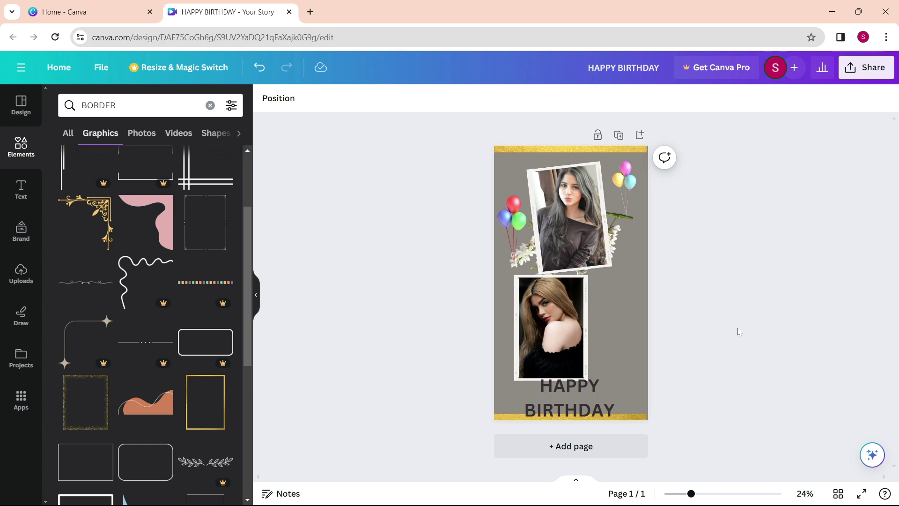
Step: Download the finished story as a PNG at size 1 (1,080 × 1,920 px)
{"action": "left_click", "coordinate": [866, 67]}
{"action": "left_click", "coordinate": [693, 353]}
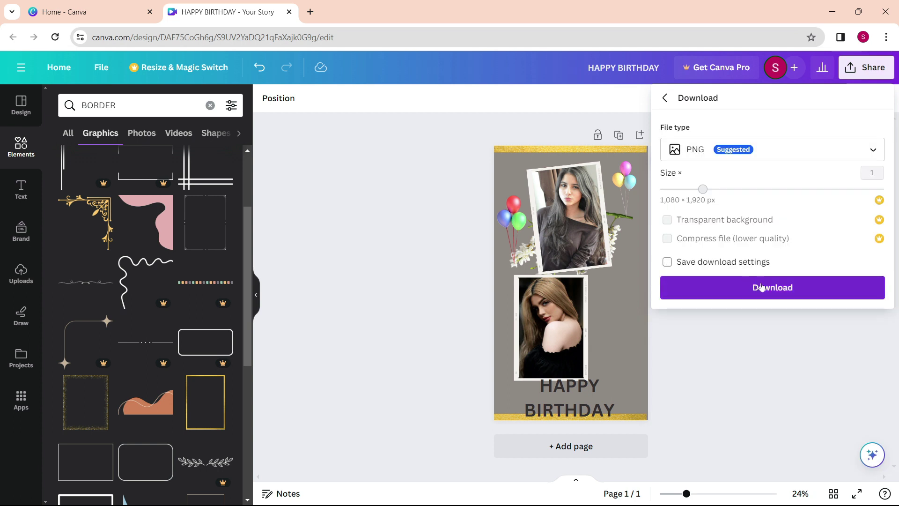
{"action": "left_click", "coordinate": [763, 288]}
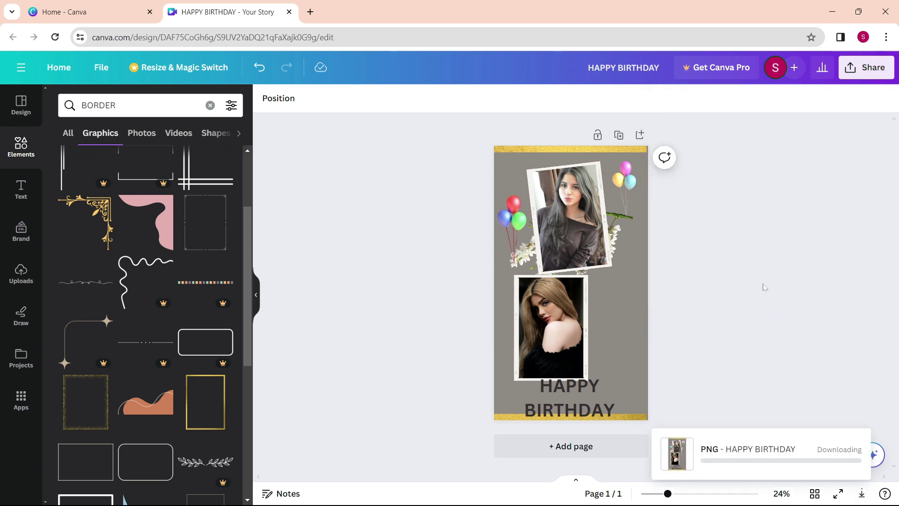